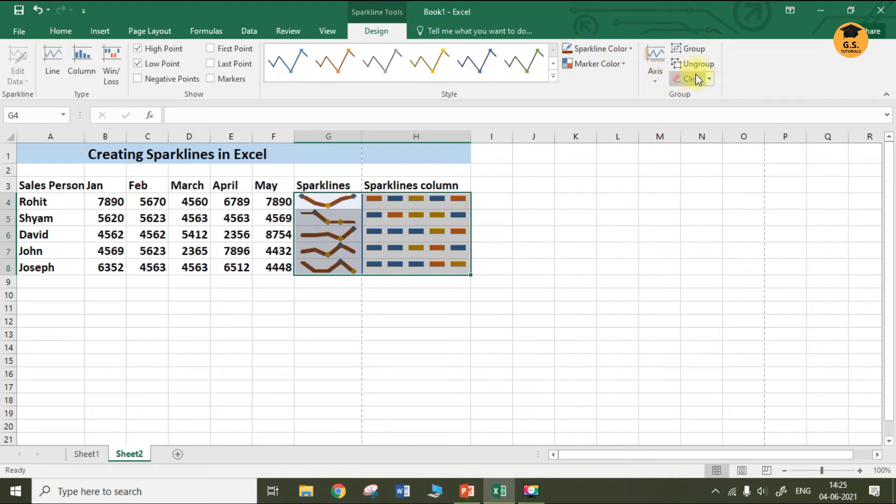
Clear all existing sparklines from cells G4:H8 and deselect the range.
{"action": "left_click", "coordinate": [698, 78]}
{"action": "left_click", "coordinate": [710, 97]}
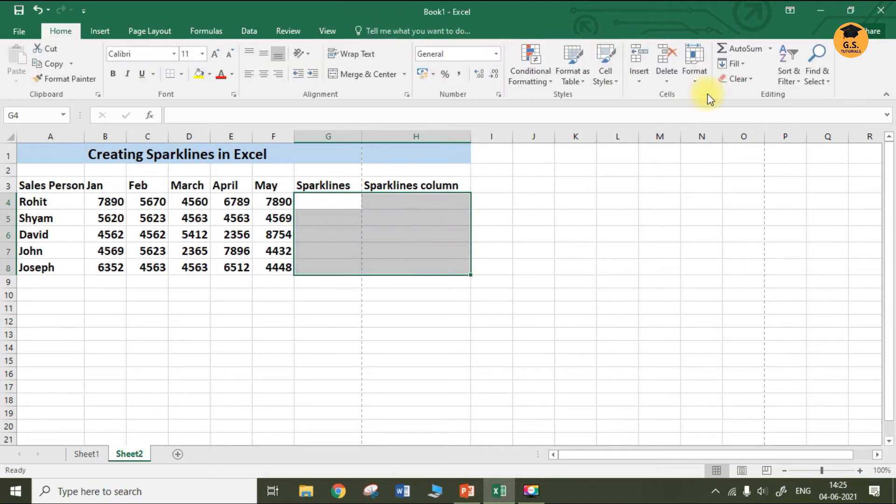
{"action": "left_click", "coordinate": [566, 214]}
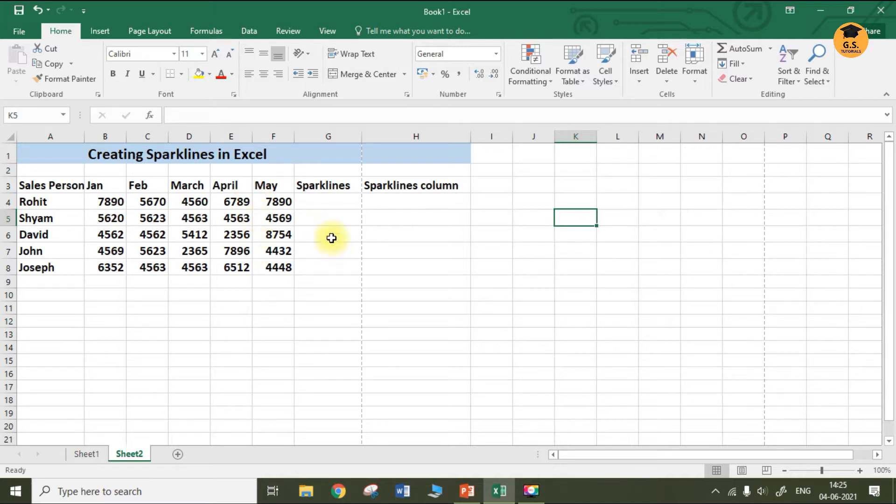
Insert a line sparkline in cell G4 using the data range B4:F4.
{"action": "left_click", "coordinate": [321, 205]}
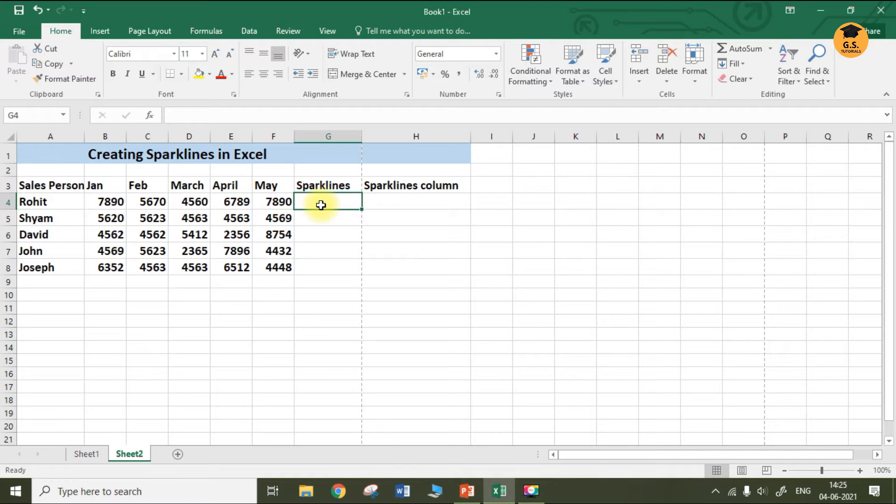
{"action": "left_click", "coordinate": [99, 28]}
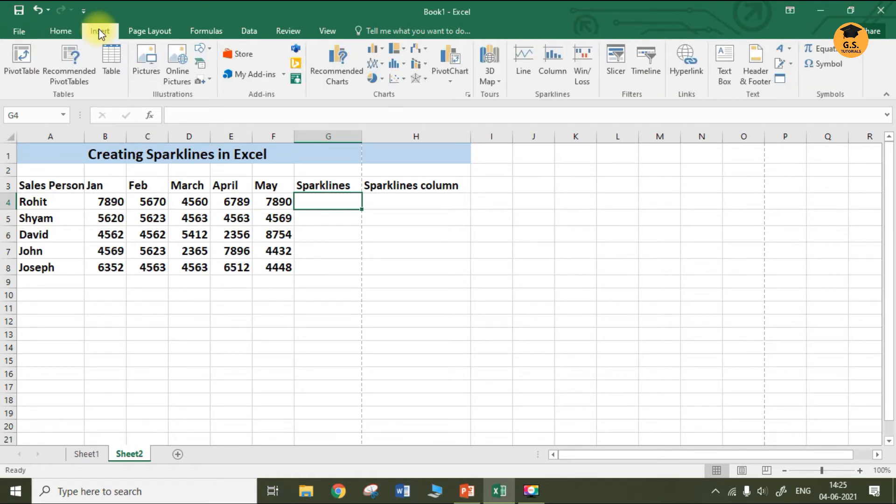
{"action": "left_click", "coordinate": [530, 57]}
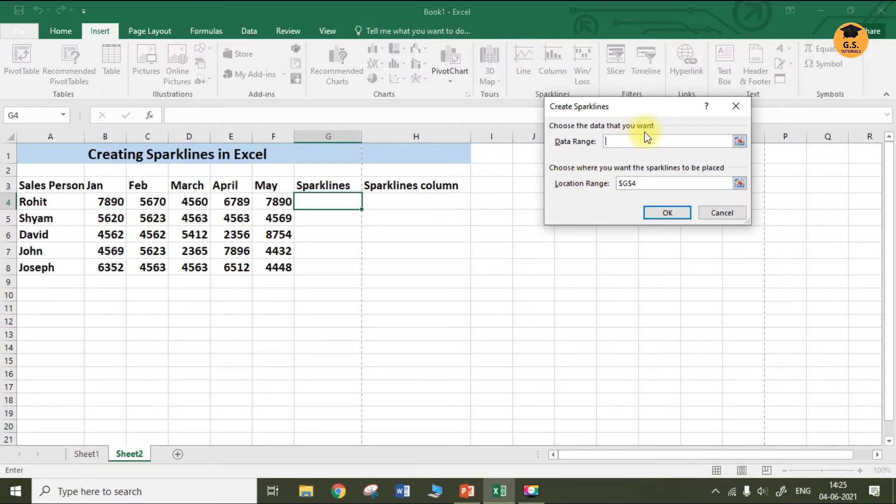
{"action": "left_click", "coordinate": [109, 203]}
{"action": "left_click_drag", "start_coordinate": [110, 203], "coordinate": [276, 203]}
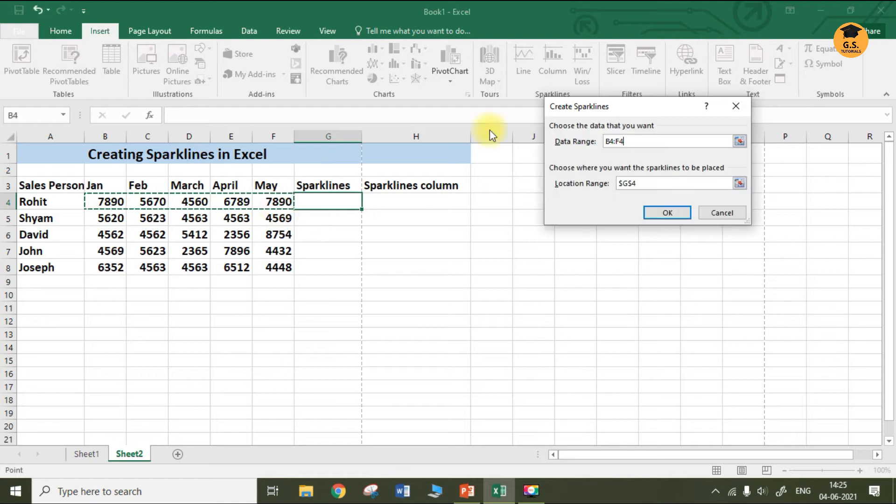
{"action": "left_click", "coordinate": [671, 209]}
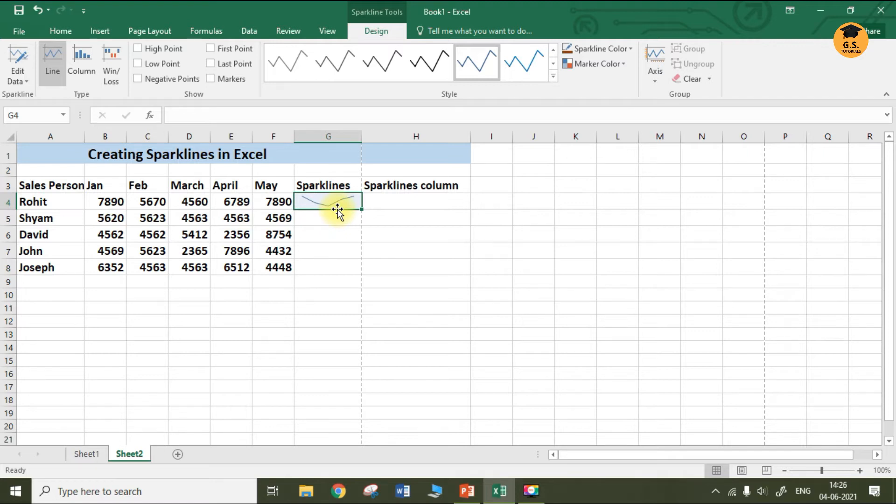
Format the G4 sparkline with a black preset style, recolored to the darkest theme orange with a 2¼ pt line weight.
{"action": "left_click", "coordinate": [553, 75]}
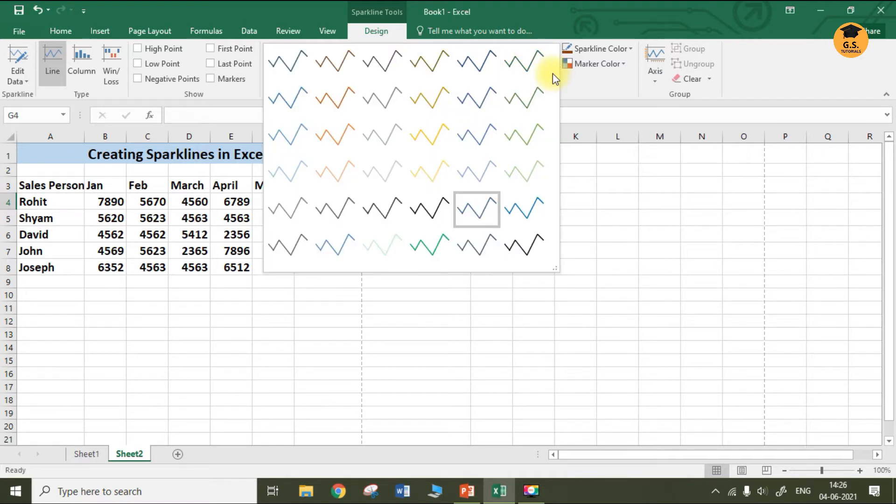
{"action": "left_click", "coordinate": [532, 240]}
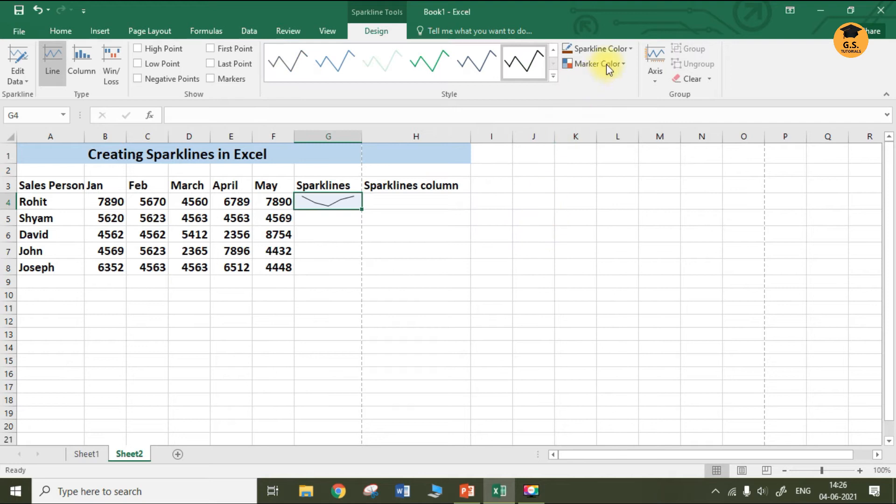
{"action": "left_click", "coordinate": [631, 50]}
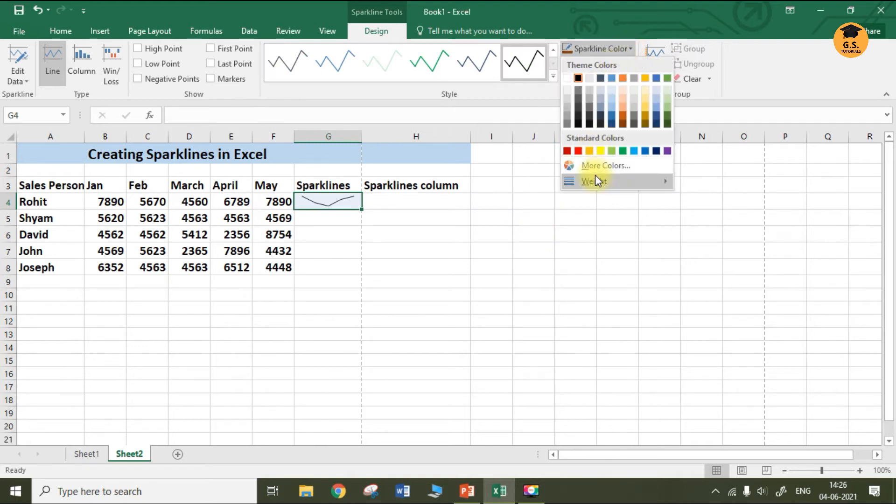
{"action": "left_click", "coordinate": [623, 123]}
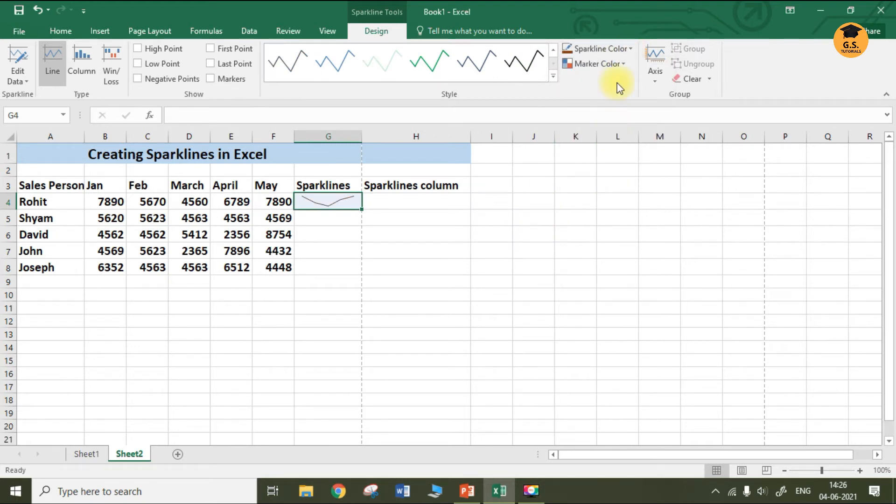
{"action": "left_click", "coordinate": [633, 48]}
{"action": "mouse_move", "coordinate": [615, 179]}
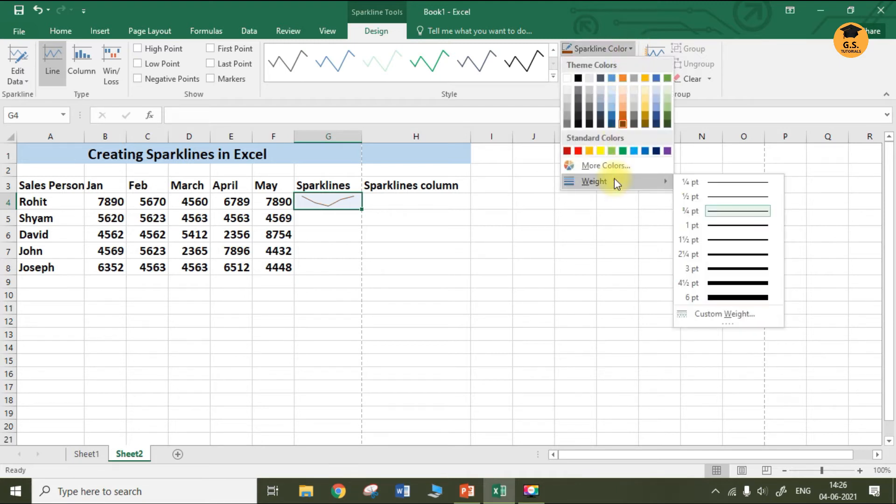
{"action": "left_click", "coordinate": [743, 254]}
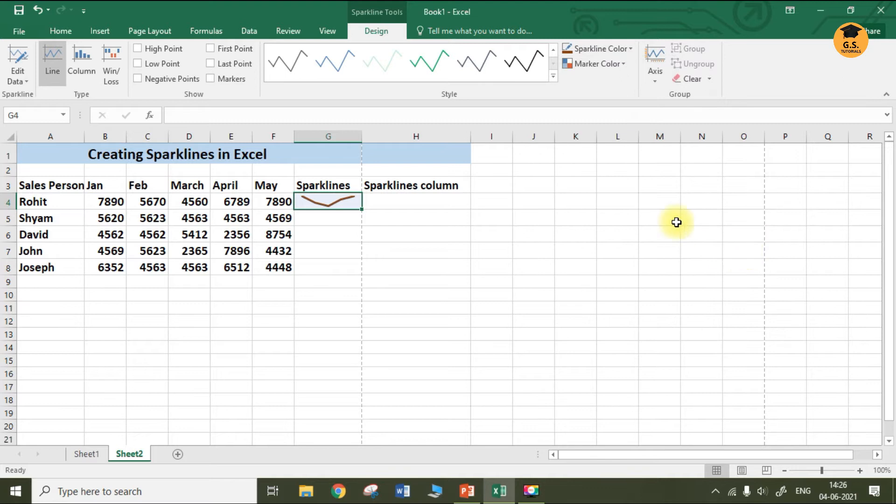
Mark the G4 sparkline's high point in the darkest theme orange and its low point in dark gold.
{"action": "left_click", "coordinate": [622, 64]}
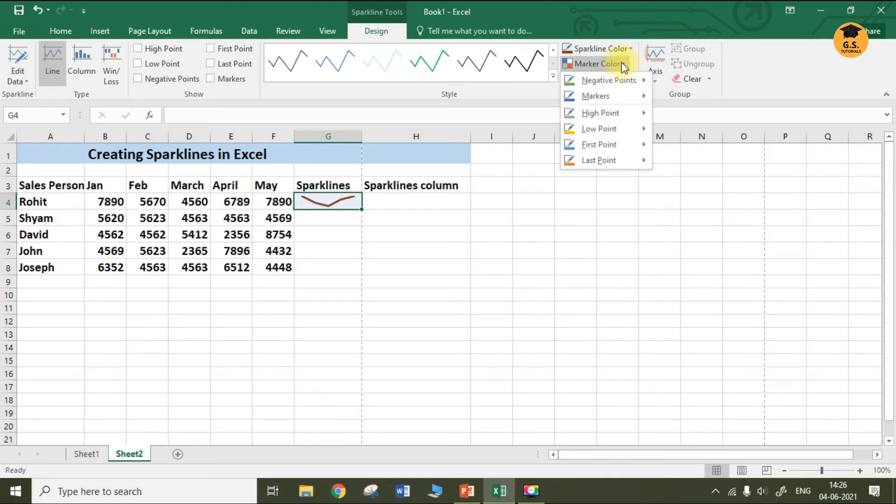
{"action": "mouse_move", "coordinate": [637, 113]}
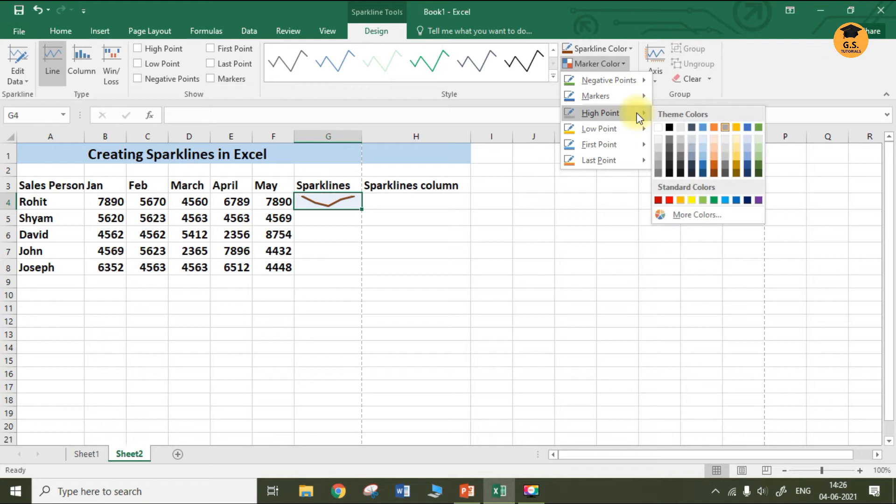
{"action": "left_click", "coordinate": [714, 173]}
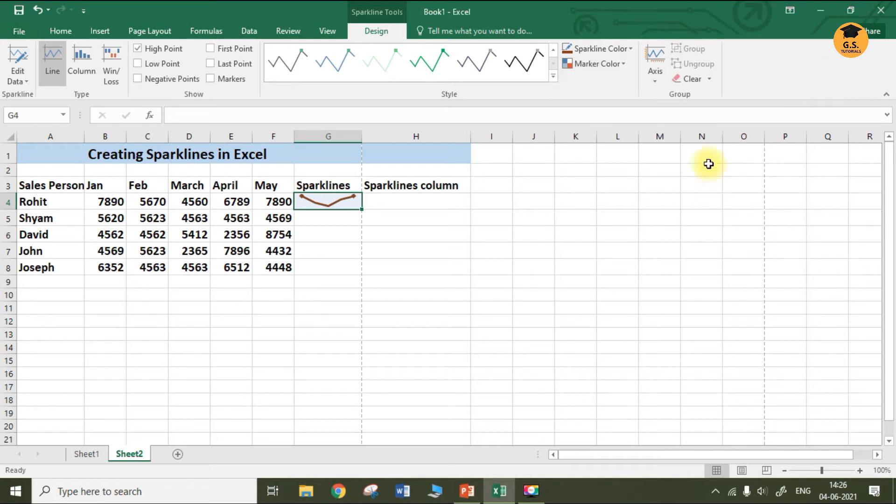
{"action": "left_click", "coordinate": [623, 64]}
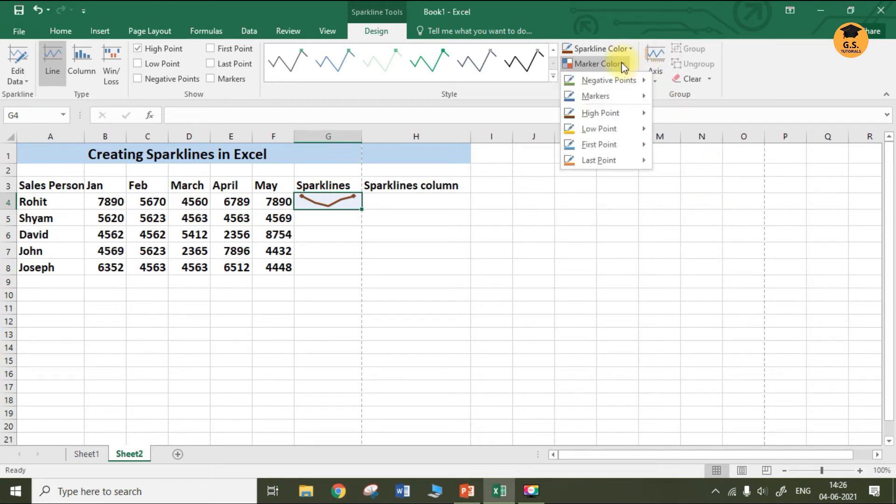
{"action": "mouse_move", "coordinate": [621, 125]}
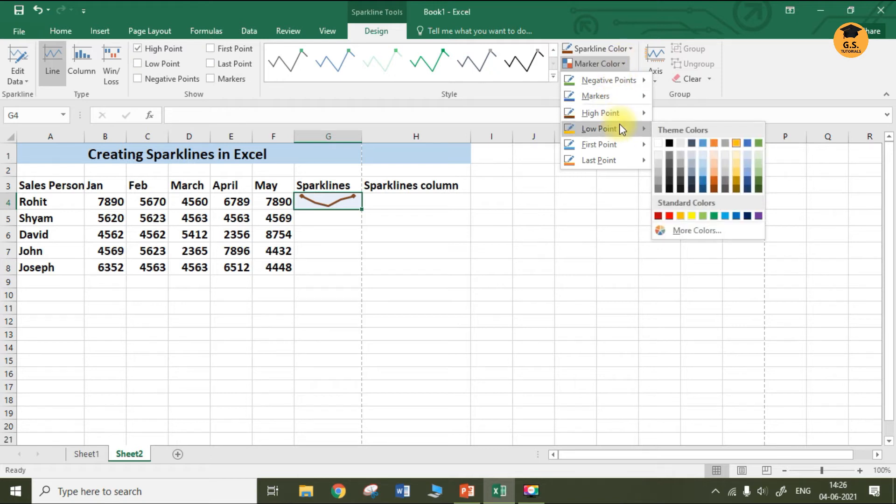
{"action": "left_click", "coordinate": [738, 180]}
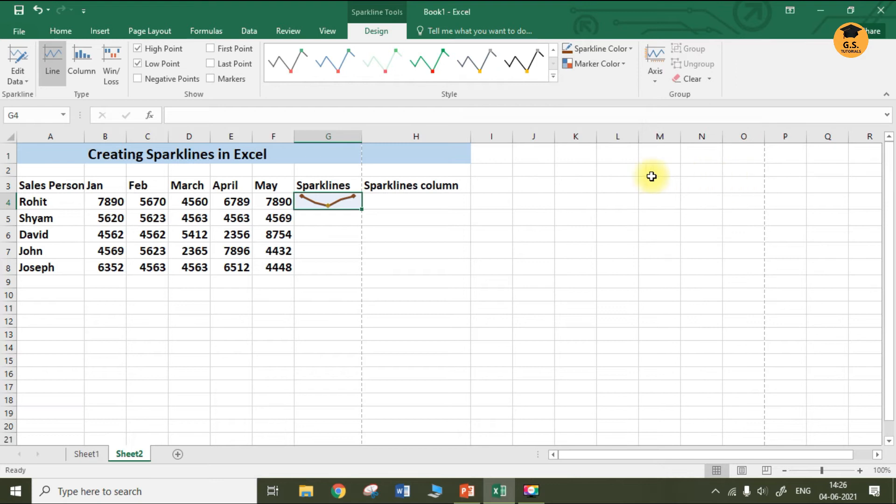
Fill the line sparkline from G4 down through G8 for the remaining sales persons.
{"action": "left_click", "coordinate": [346, 213]}
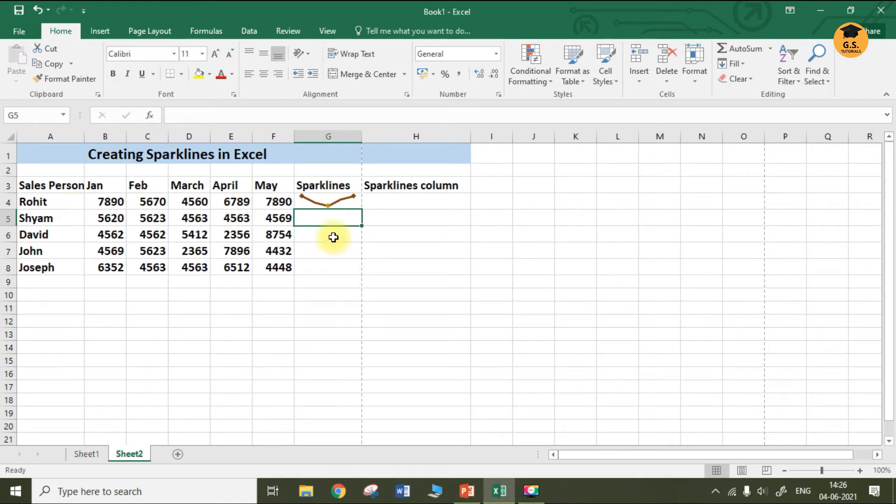
{"action": "left_click", "coordinate": [343, 201]}
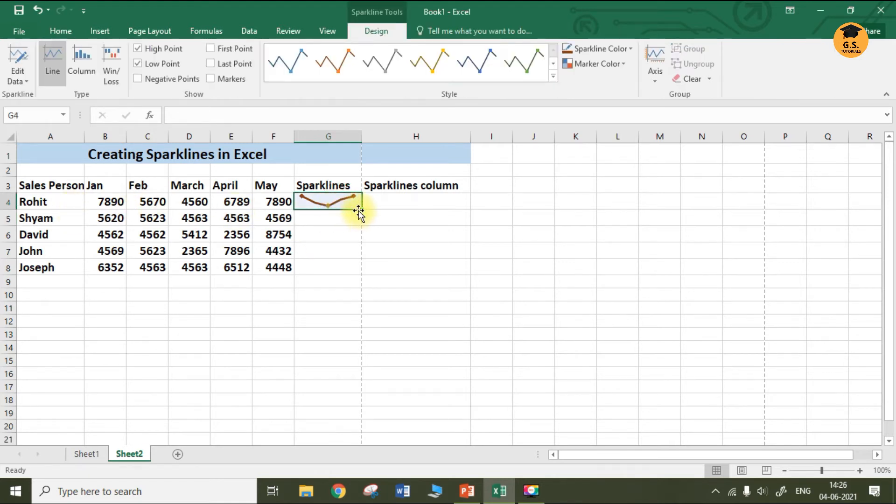
{"action": "left_click_drag", "start_coordinate": [362, 212], "coordinate": [351, 271]}
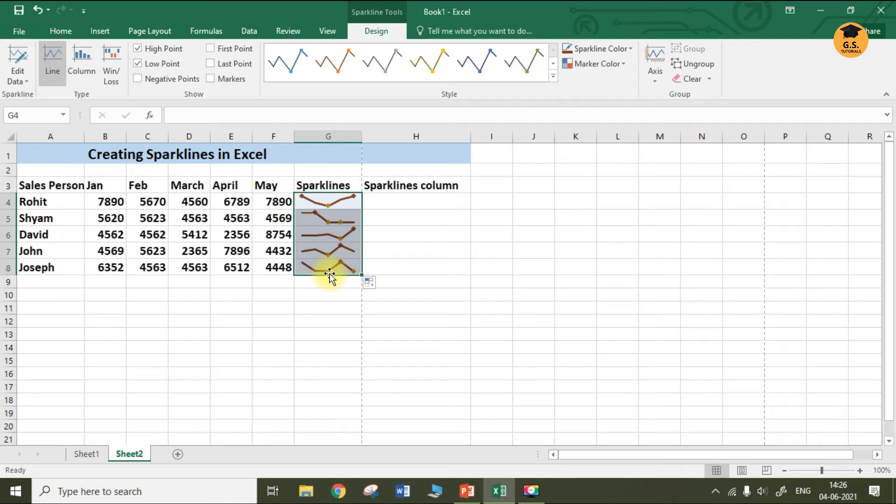
Insert a column sparkline in cell H4 using the data range B4:F4.
{"action": "left_click", "coordinate": [408, 201]}
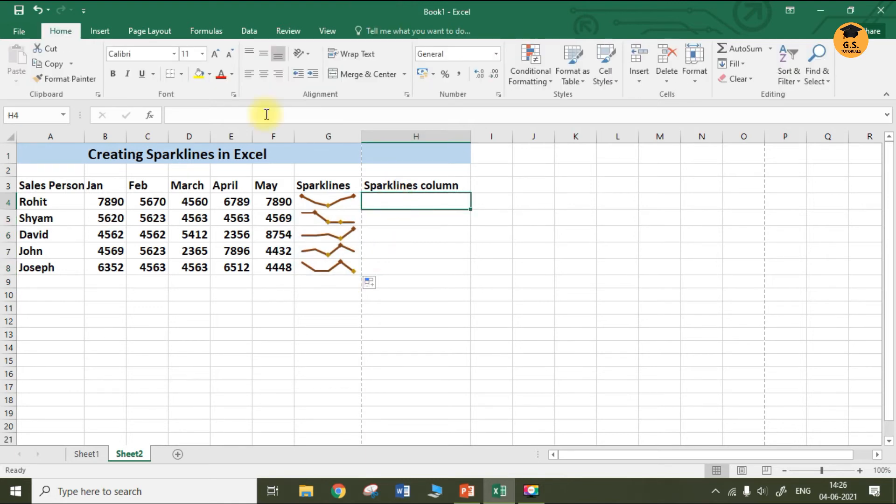
{"action": "left_click", "coordinate": [104, 30]}
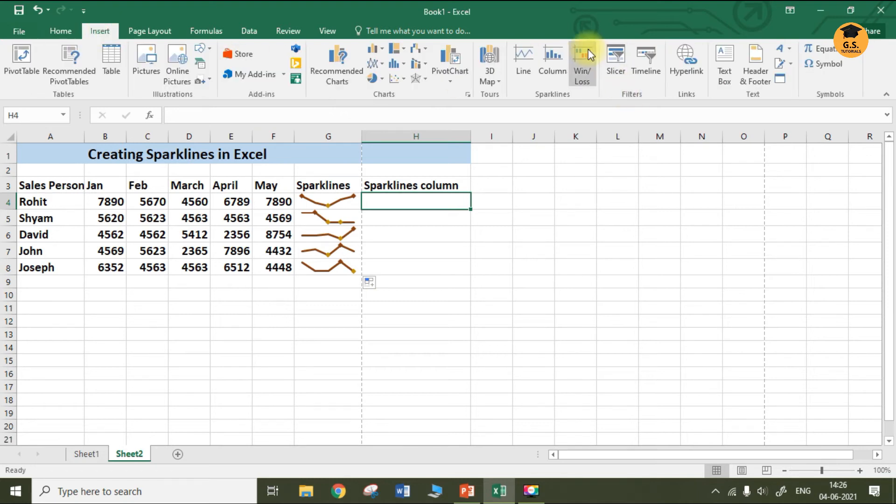
{"action": "left_click", "coordinate": [564, 59]}
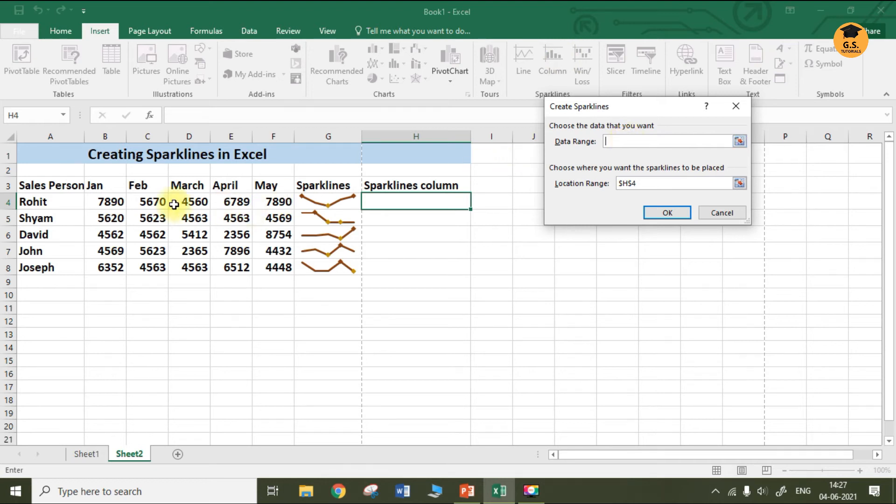
{"action": "left_click_drag", "start_coordinate": [111, 201], "coordinate": [279, 201]}
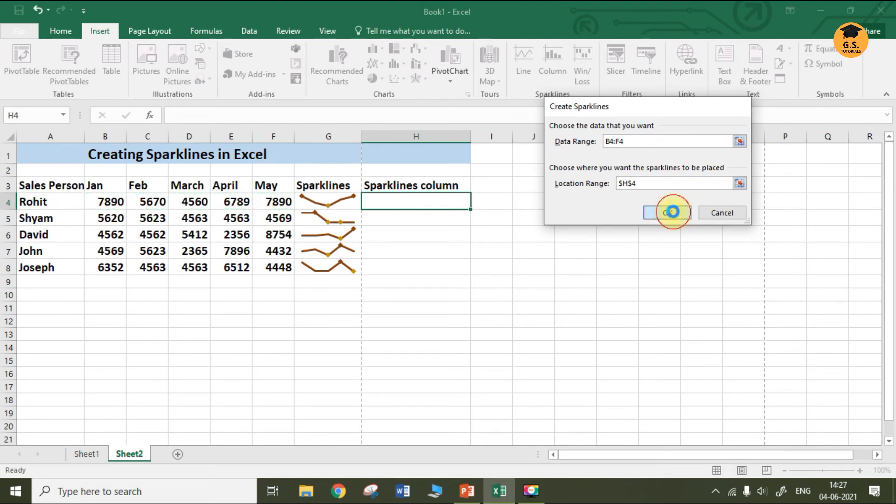
{"action": "left_click", "coordinate": [673, 211]}
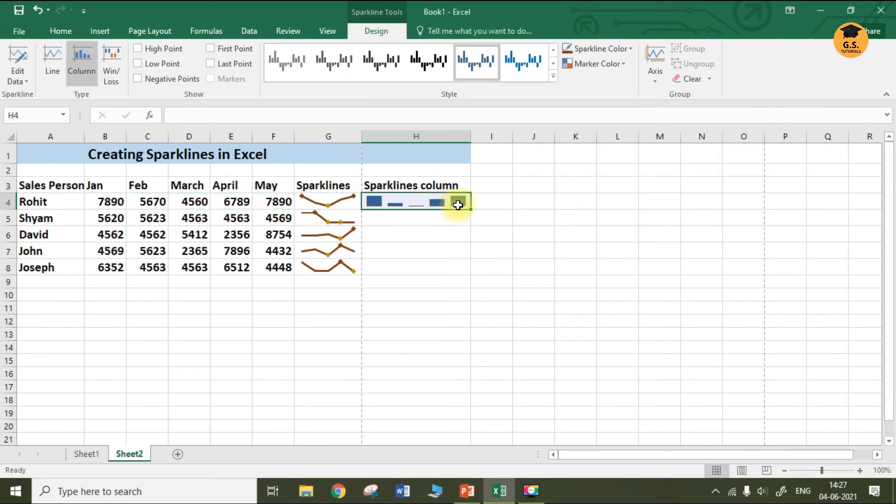
Color the H4 sparkline's high point in the darkest theme orange and fill the sparkline down through H8.
{"action": "left_click", "coordinate": [625, 66]}
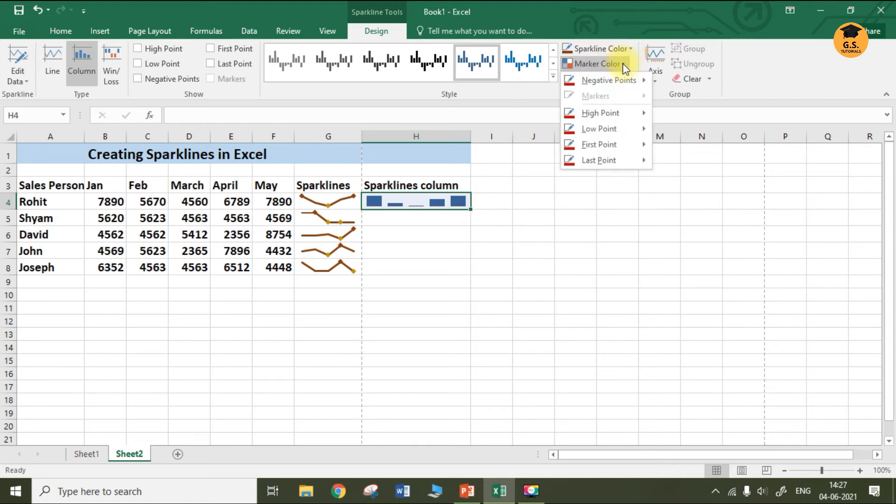
{"action": "mouse_move", "coordinate": [624, 114]}
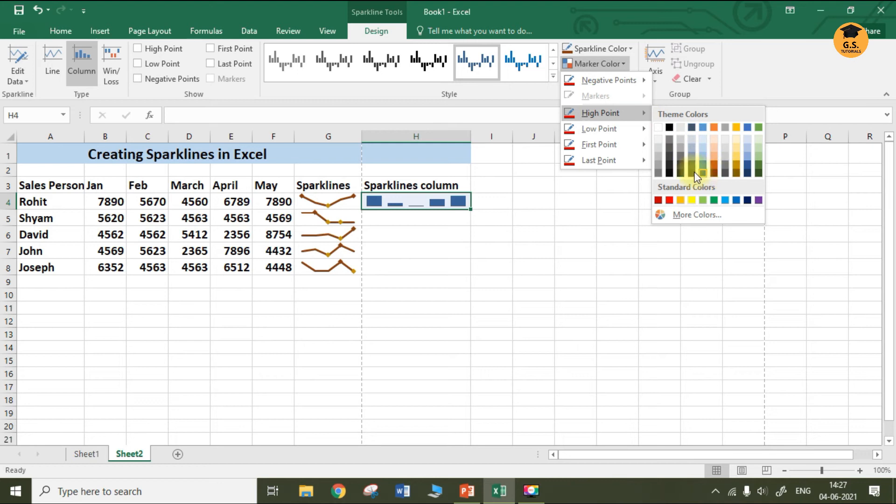
{"action": "left_click", "coordinate": [715, 174]}
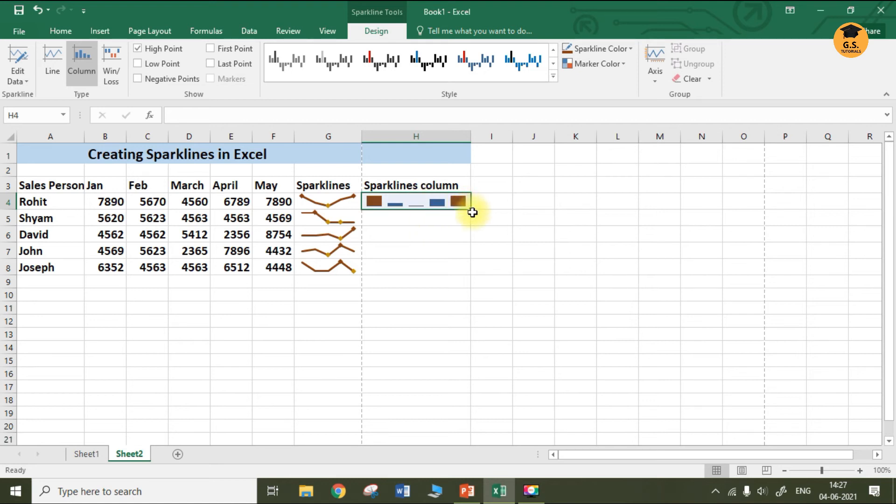
{"action": "left_click_drag", "start_coordinate": [470, 209], "coordinate": [472, 272]}
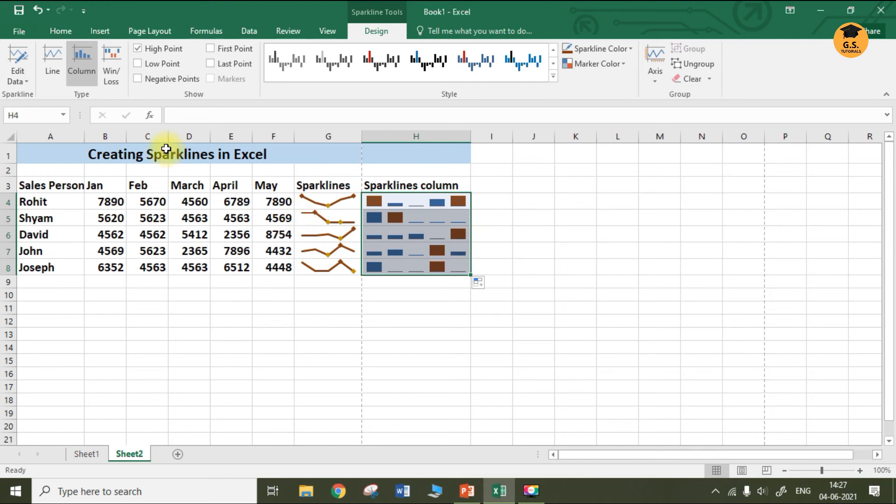
Convert the column sparklines in H4:H8 to the Win/Loss type.
{"action": "left_click", "coordinate": [109, 49]}
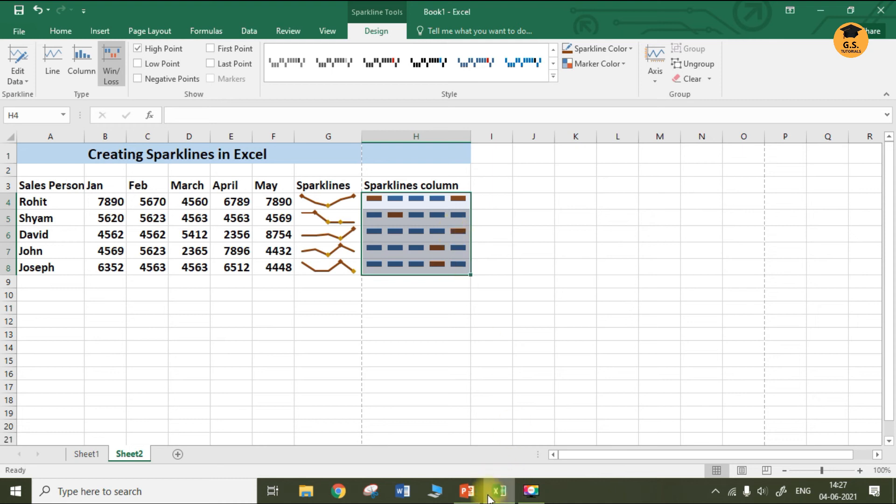
{"action": "mouse_move", "coordinate": [477, 501]}
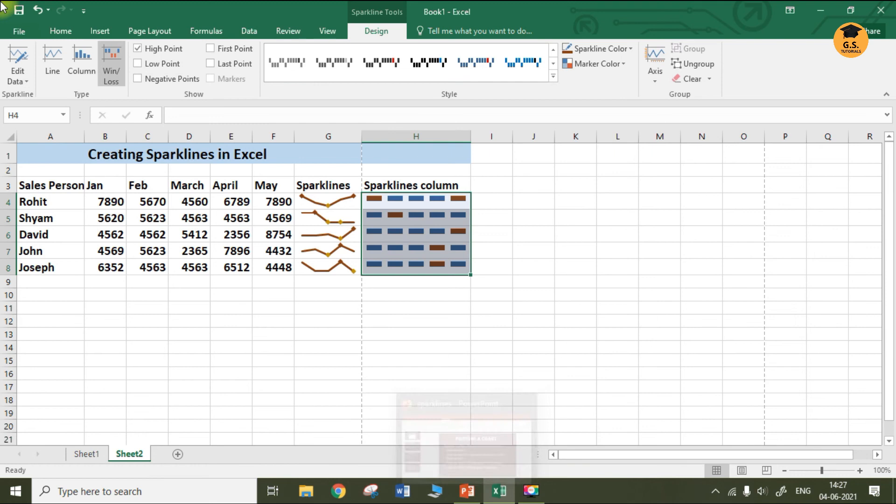
Open the print settings for the workbook.
{"action": "left_click", "coordinate": [18, 32]}
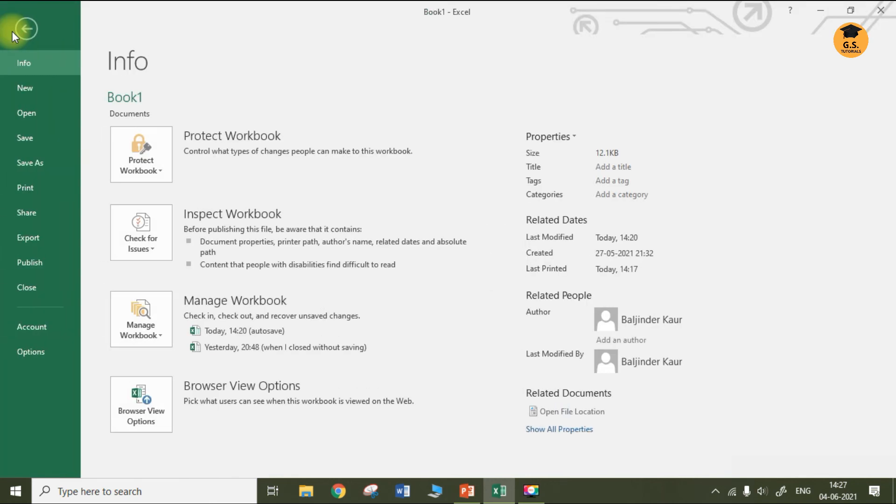
{"action": "left_click", "coordinate": [33, 190]}
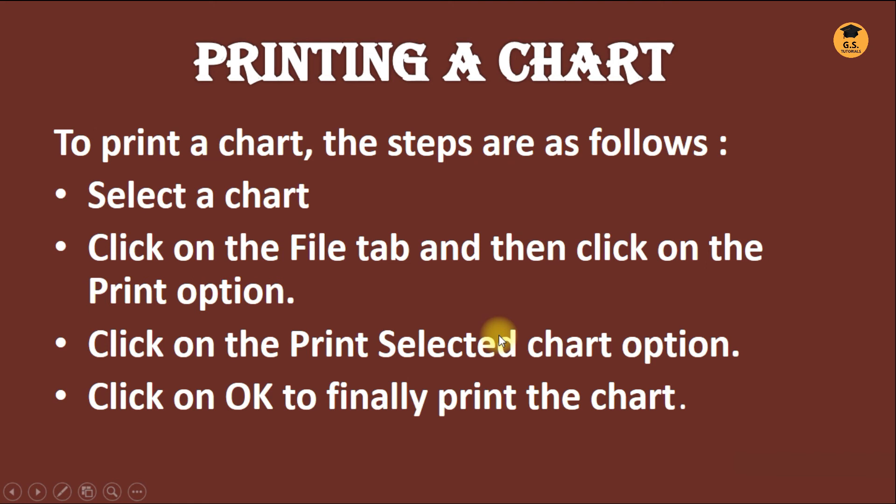
{"action": "left_click", "coordinate": [343, 328]}
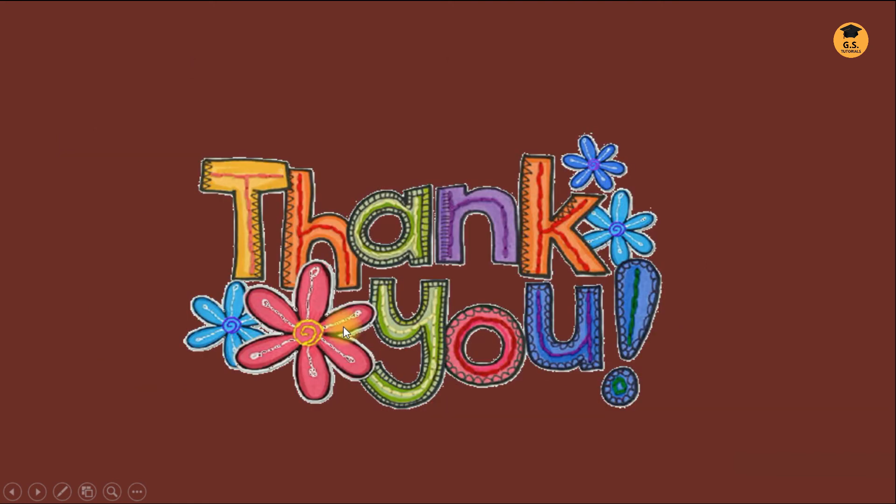